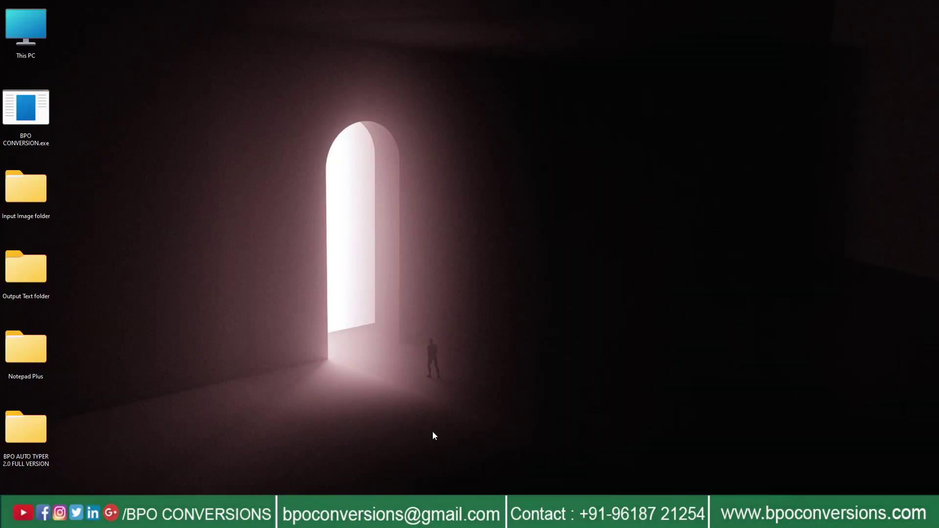
Open the Input Image folder and view 2602.jpg in Paint, scrolling through the handwritten page.
right_click(35, 194)
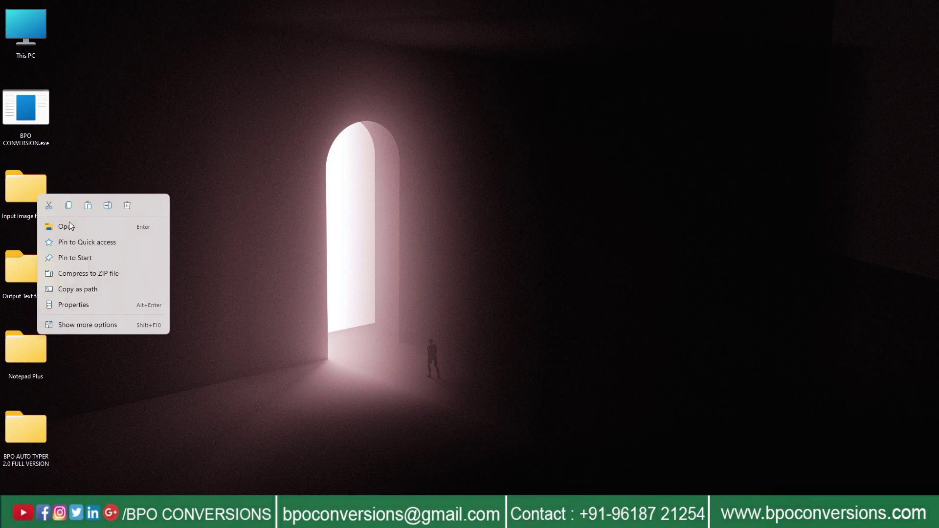
left_click(71, 225)
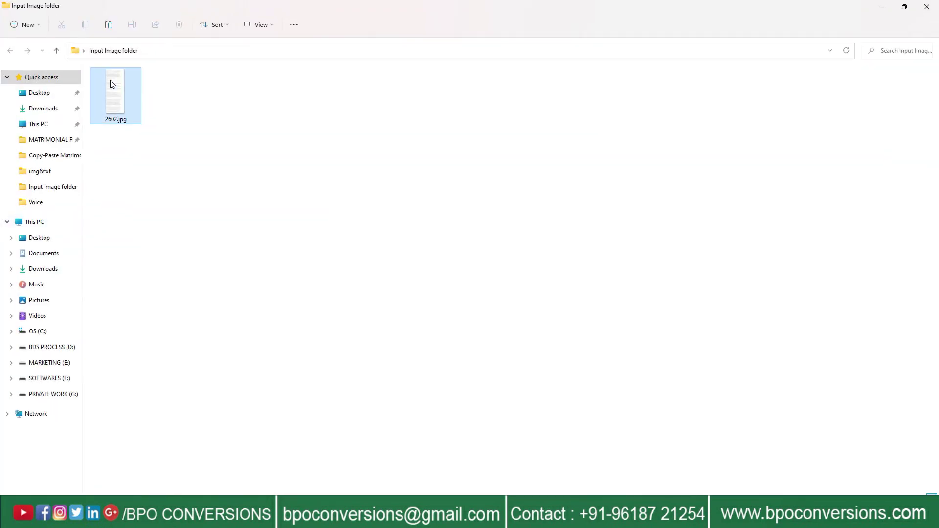
left_click(114, 84)
right_click(114, 84)
mouse_move(151, 130)
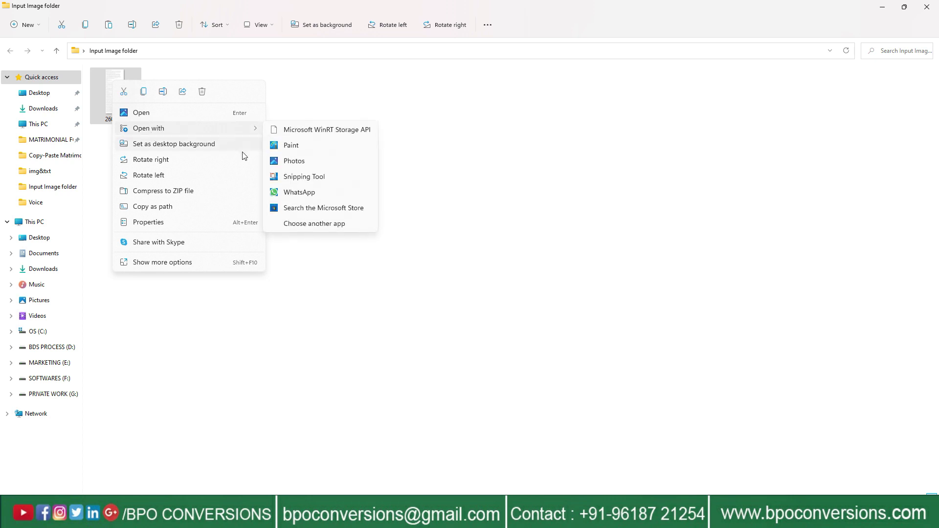
left_click(286, 145)
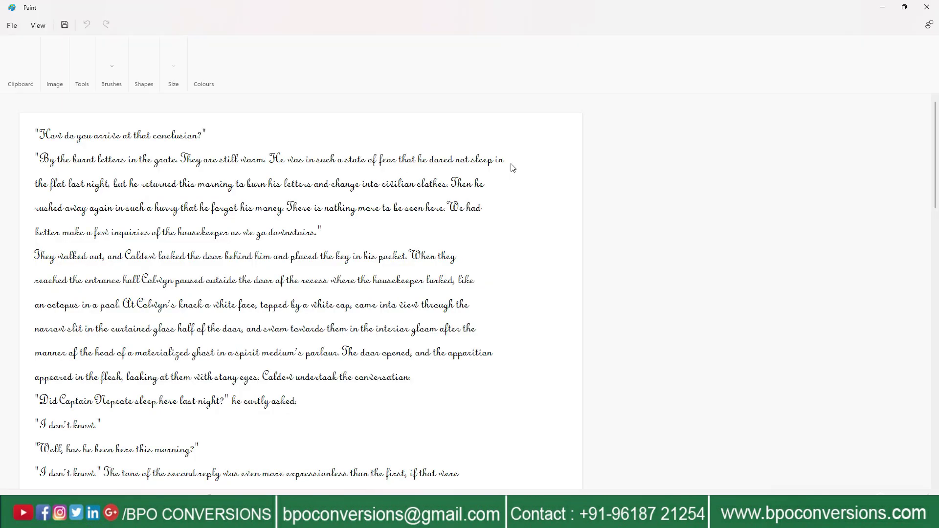
scroll(937, 126, "down", 1)
mouse_move(937, 127)
left_mouse_down()
mouse_move(937, 377)
mouse_move(937, 93)
left_mouse_up()
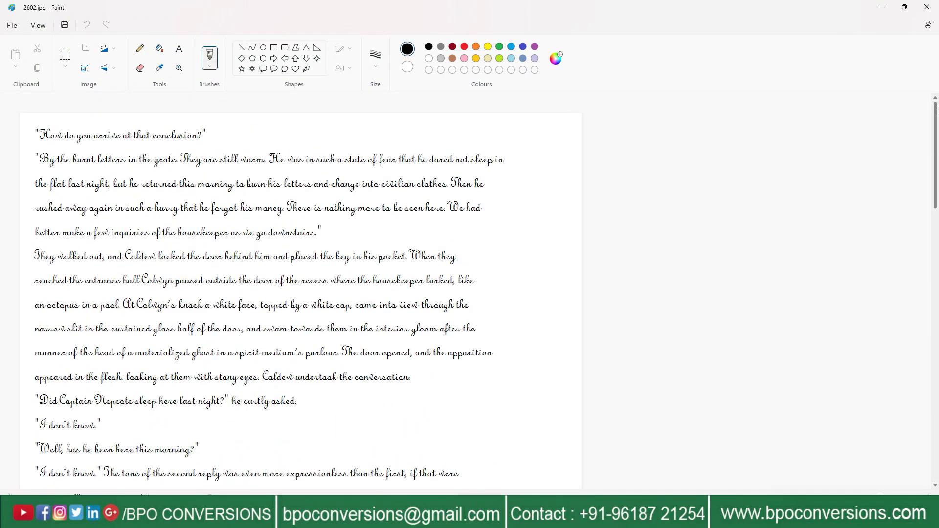
Close Paint and the Input Image folder, then open the still-empty Output Text folder.
left_click(927, 6)
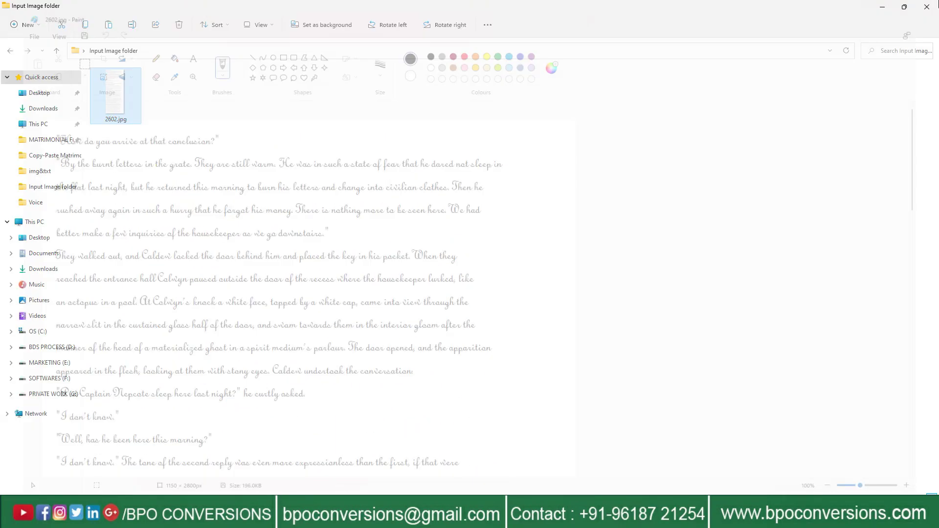
left_click(928, 8)
right_click(49, 269)
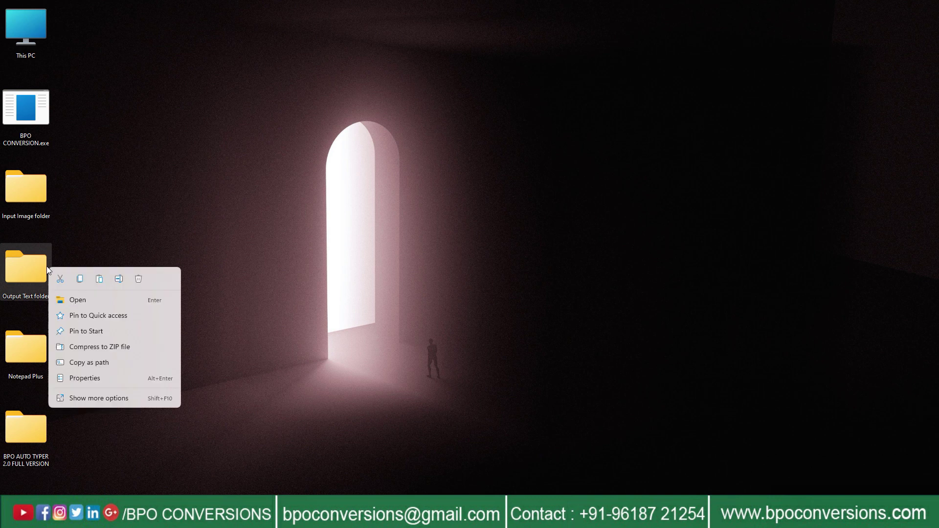
left_click(77, 297)
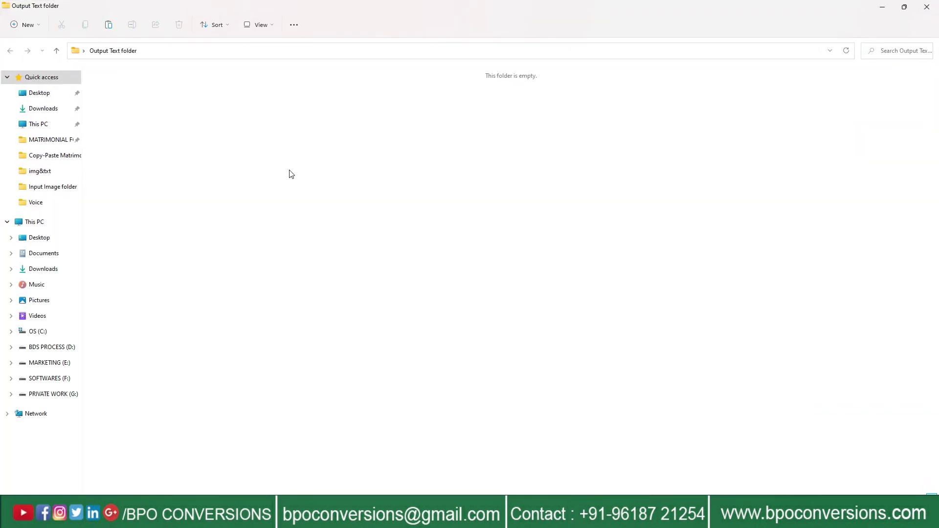
left_click_drag(250, 112, 736, 483)
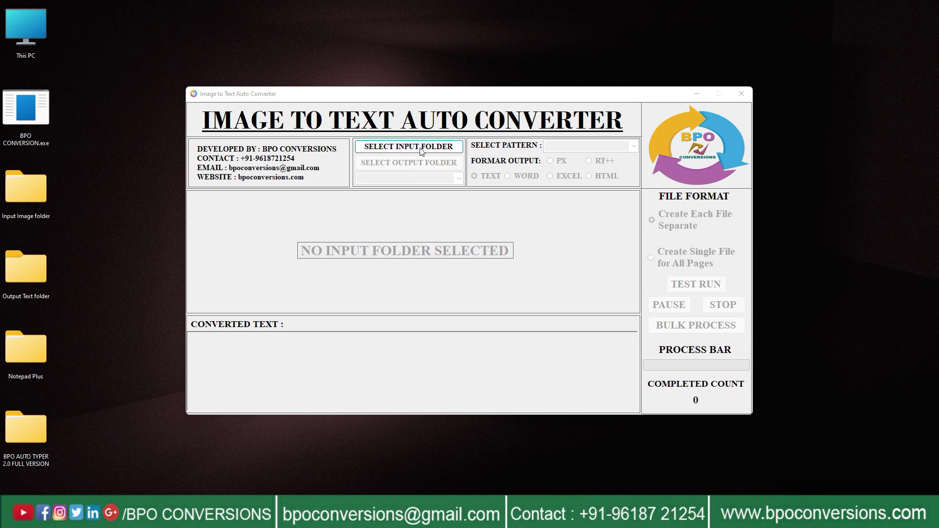
Choose Desktop > Input Image folder as the converter's source folder.
double_click(435, 240)
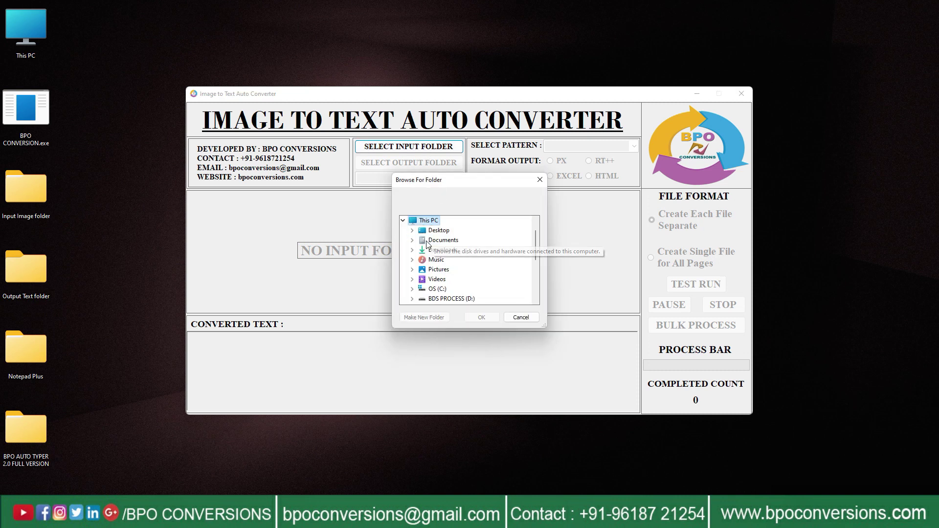
double_click(445, 233)
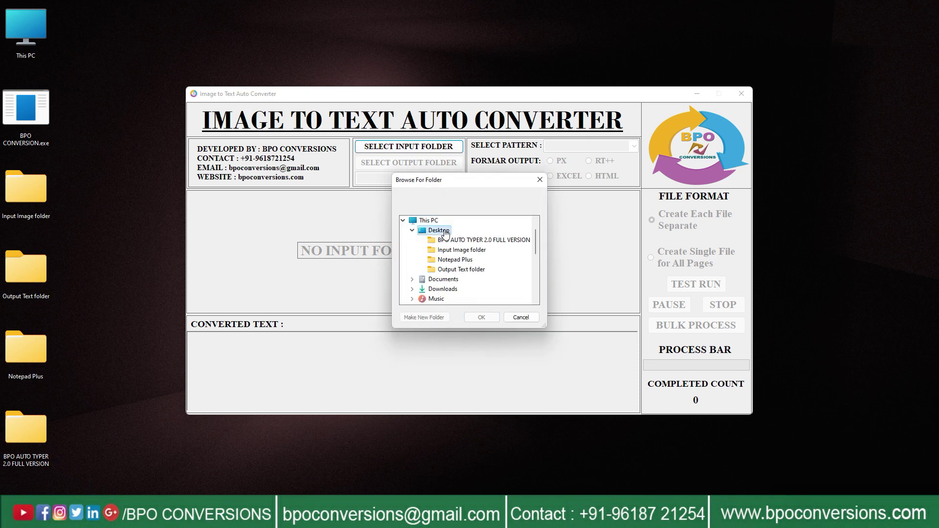
left_click(462, 250)
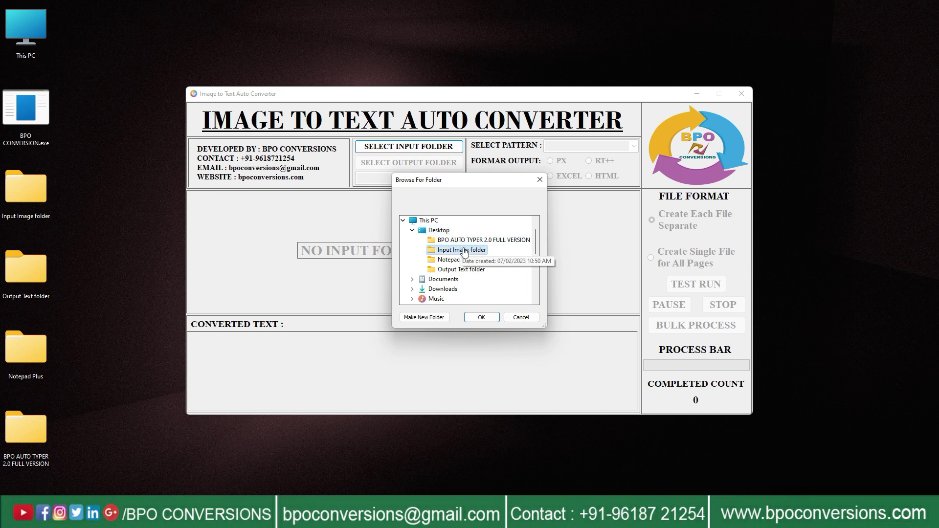
left_click(481, 318)
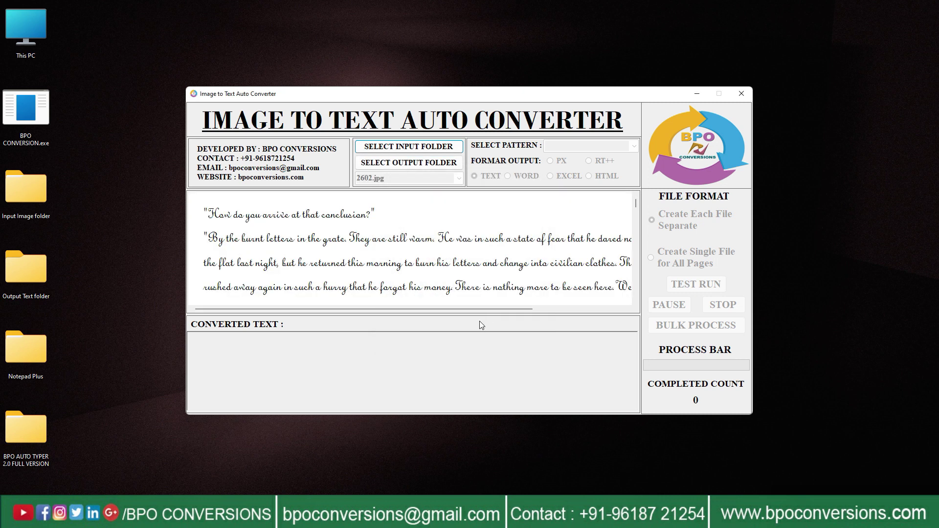
Set the Output Text folder as the destination for converted files.
left_click(421, 163)
left_click(461, 289)
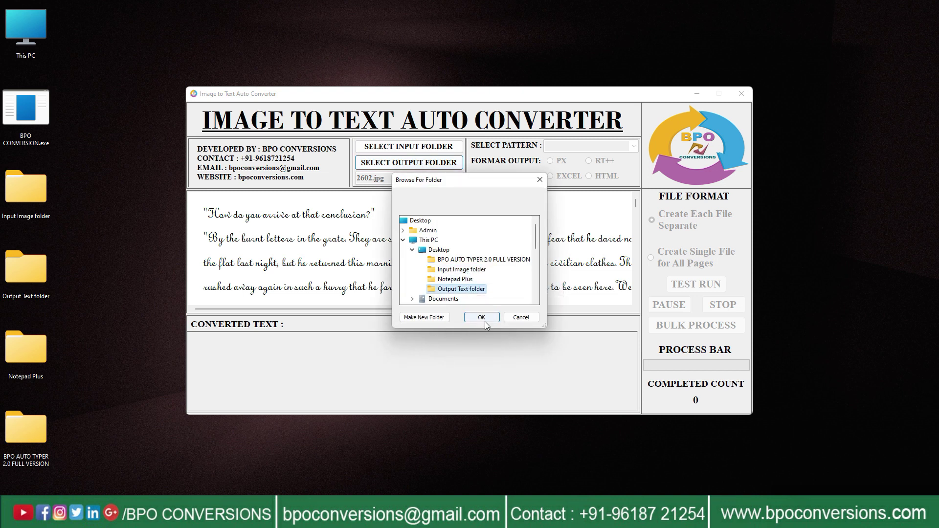
left_click(482, 318)
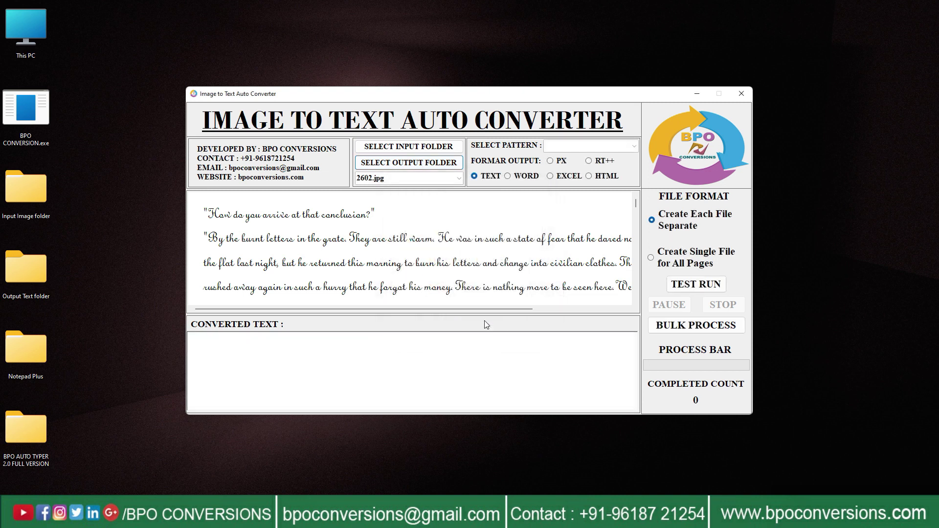
Pick 2602.jpg with .WRT Notepad+ pattern, TEXT output, single-file mode, and run a test conversion.
left_click(459, 178)
left_click(445, 189)
left_click(634, 147)
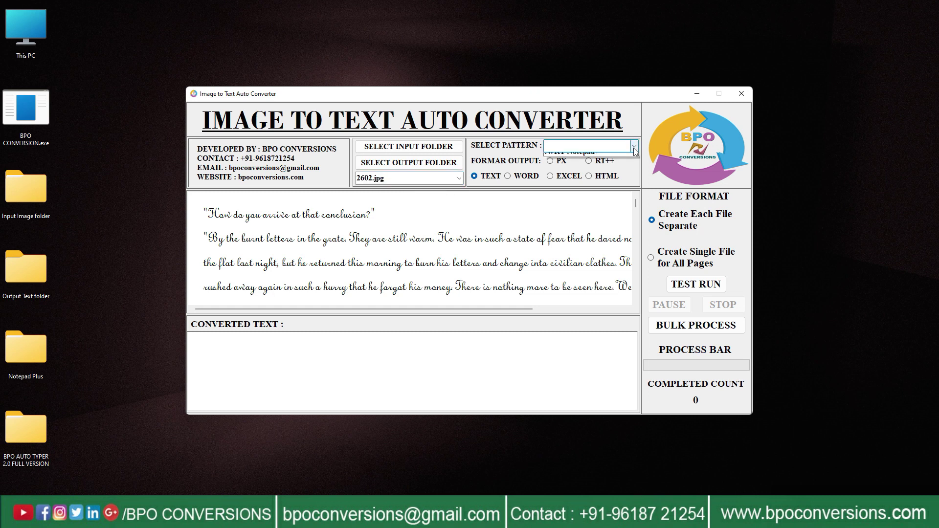
left_click(623, 157)
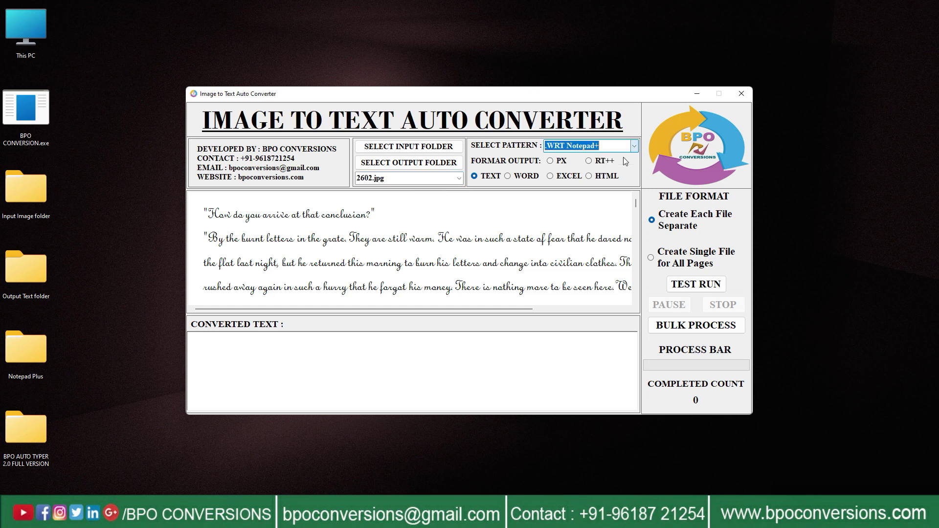
left_click(475, 176)
left_click(652, 258)
left_click(696, 285)
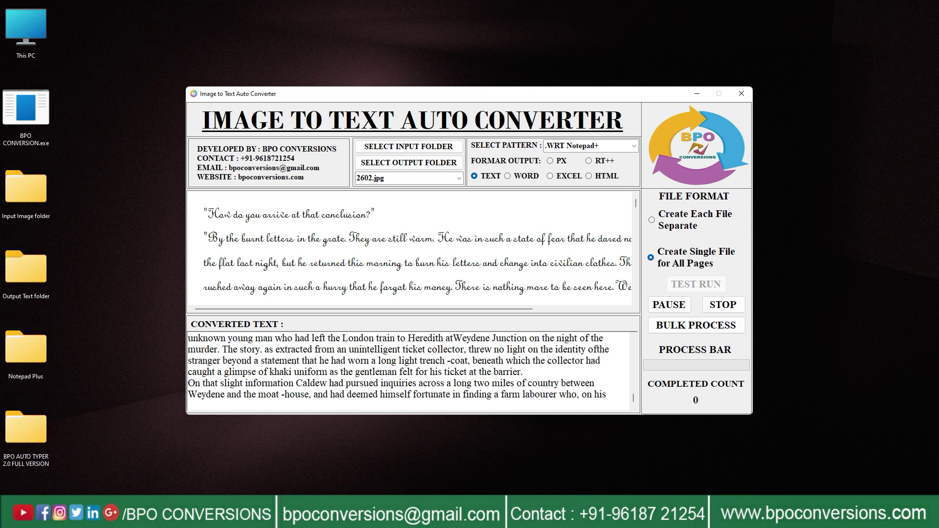
Stop the test, bulk-process 2602.jpg, and acknowledge the Process Completed message.
left_click(732, 309)
left_click(731, 326)
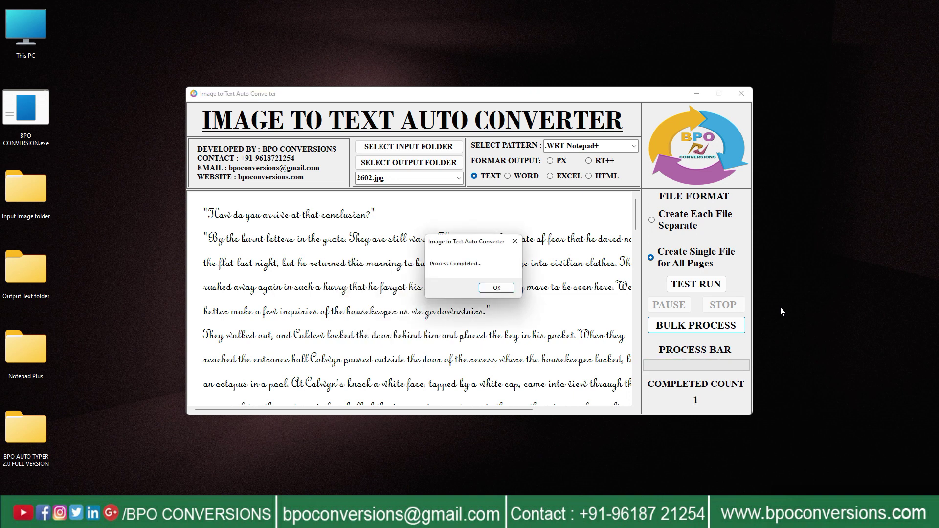
left_click(507, 288)
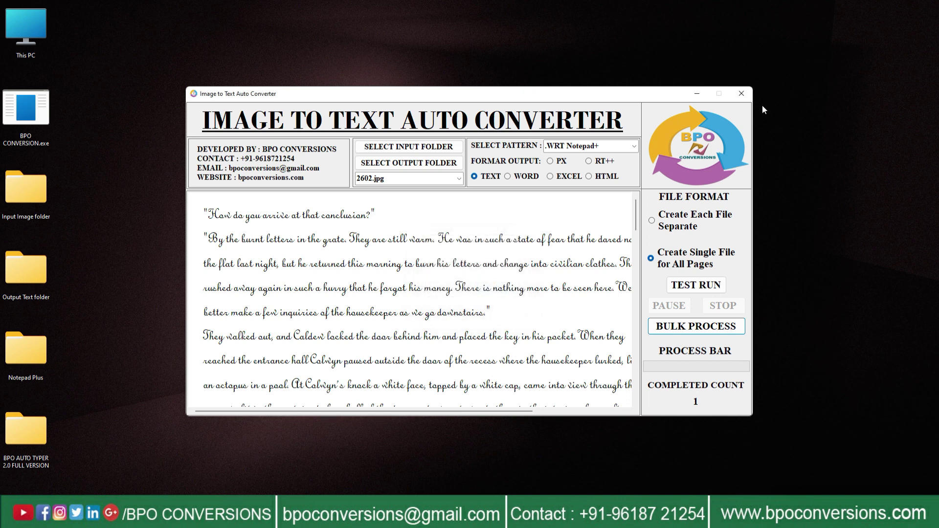
Close the converter, open the Output Text folder, and open the new 2602.txt.
left_click(742, 93)
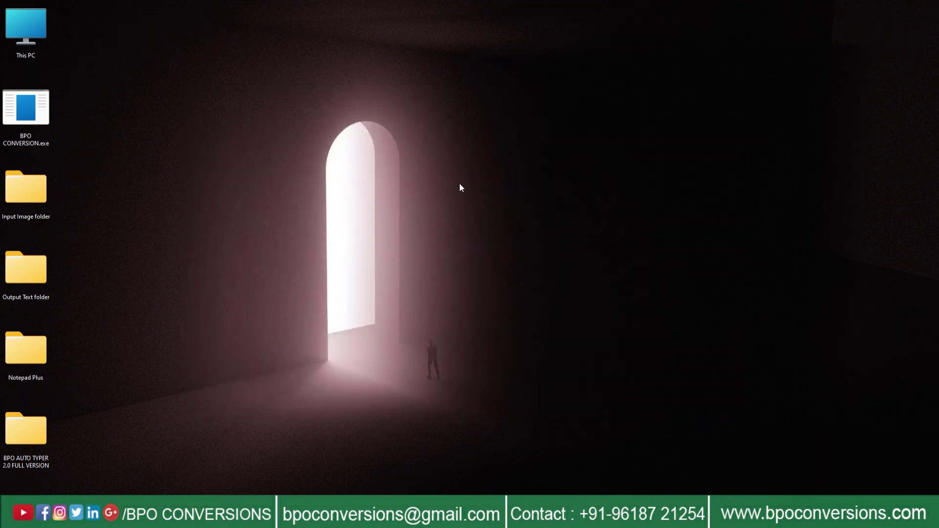
right_click(41, 268)
left_click(72, 299)
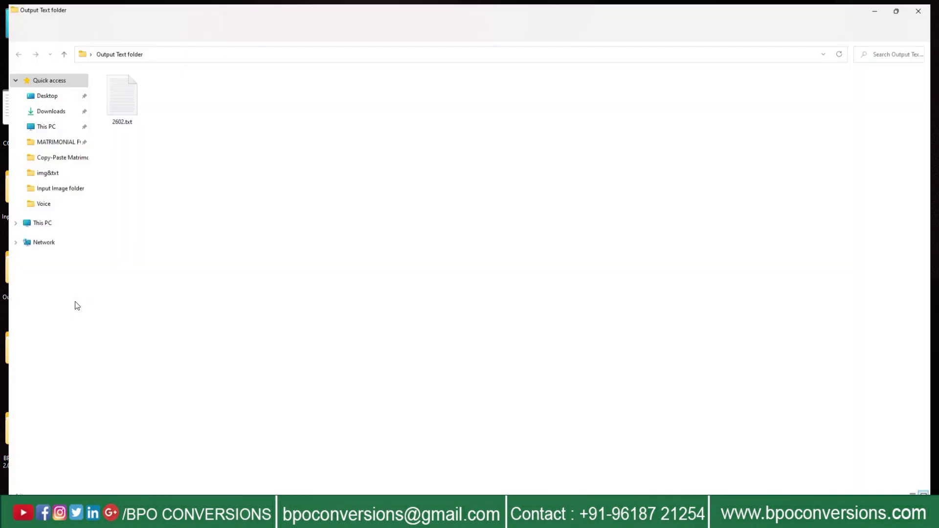
right_click(122, 98)
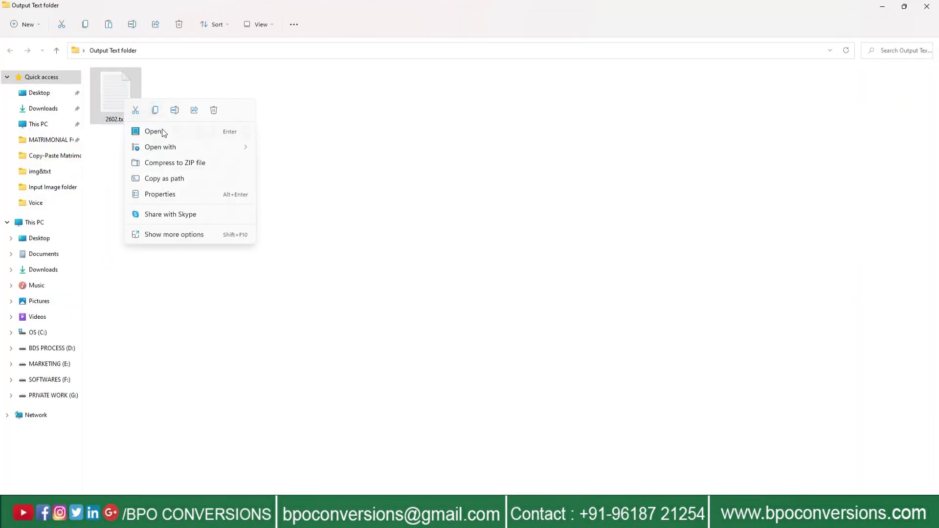
left_click(162, 129)
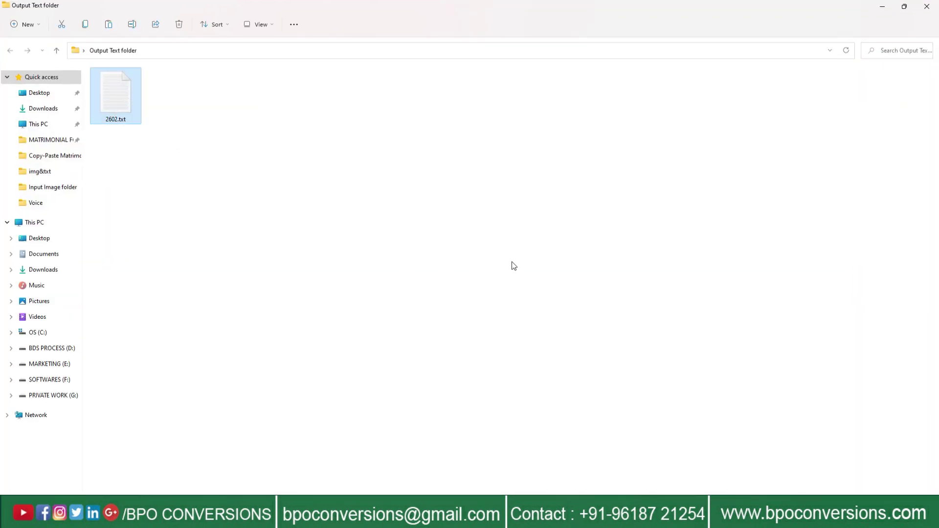
Maximize the Notepad window showing 2602.txt, then close it.
left_click(908, 39)
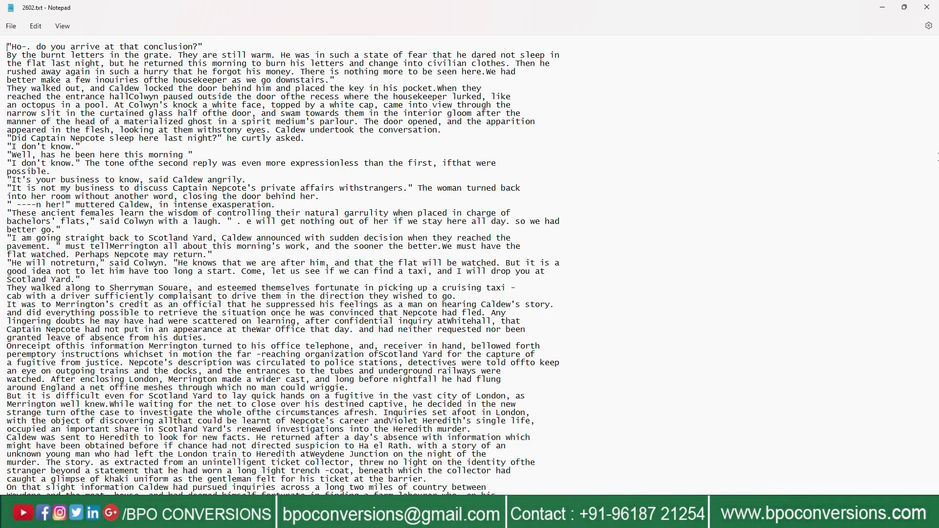
left_click(926, 7)
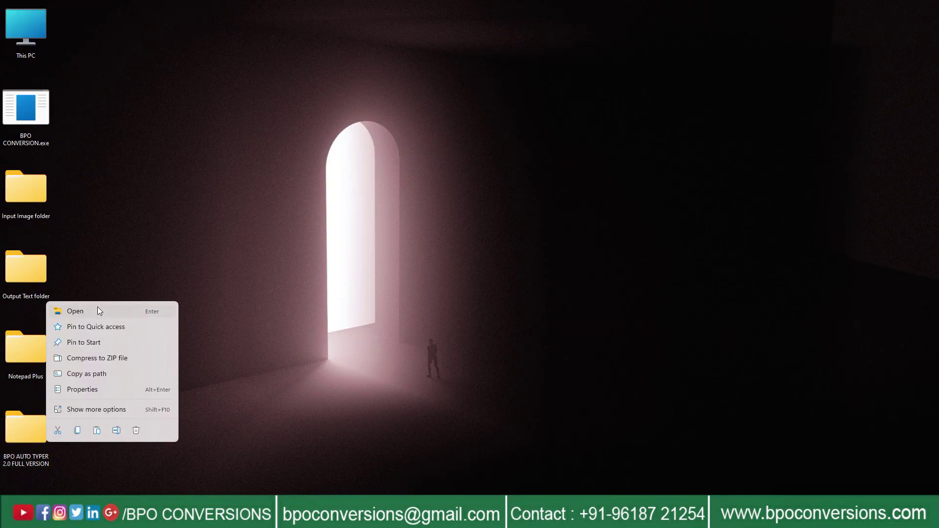
Launch BPO Auto Typer 2.0 from its desktop folder and move it to the right side.
left_click(98, 311)
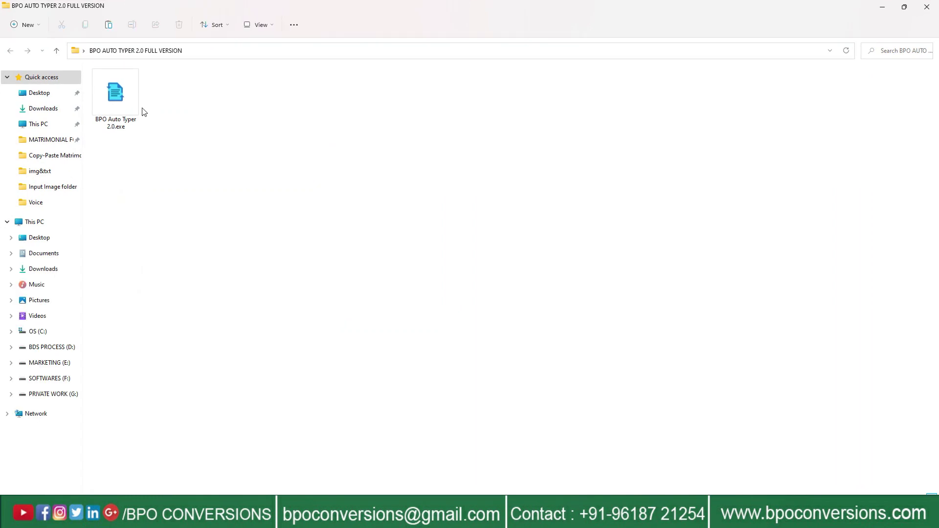
right_click(128, 97)
left_click(161, 130)
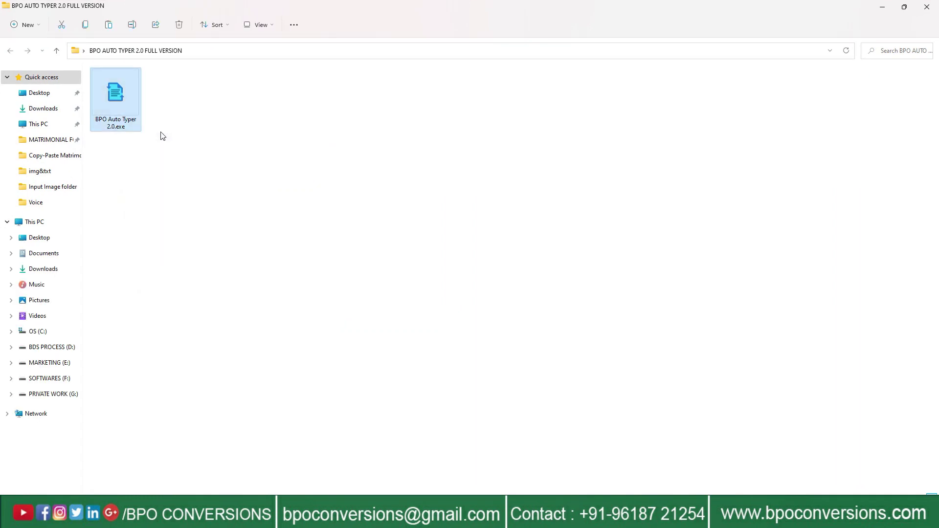
left_click(933, 5)
left_click_drag(57, 34, 802, 85)
Launch NotepadPlus from its folder and arrange its empty window beside the auto typer.
right_click(29, 353)
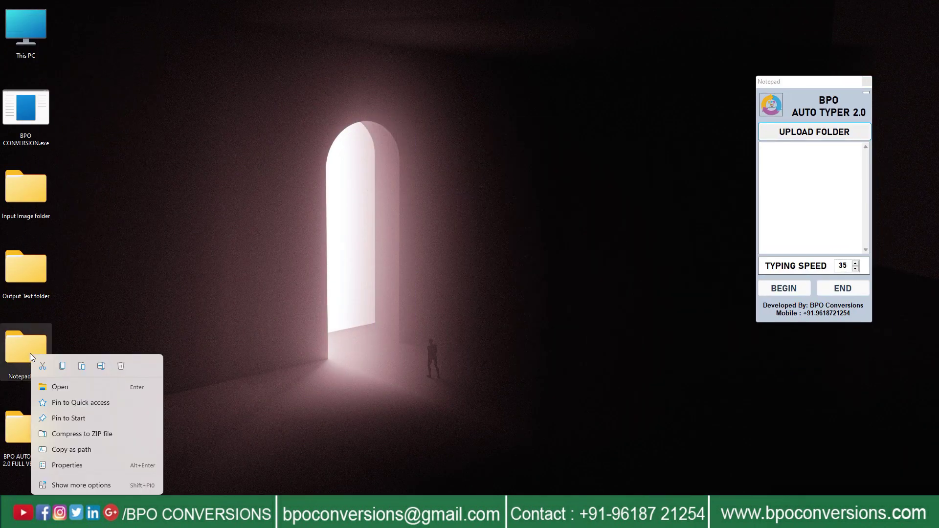
left_click(69, 386)
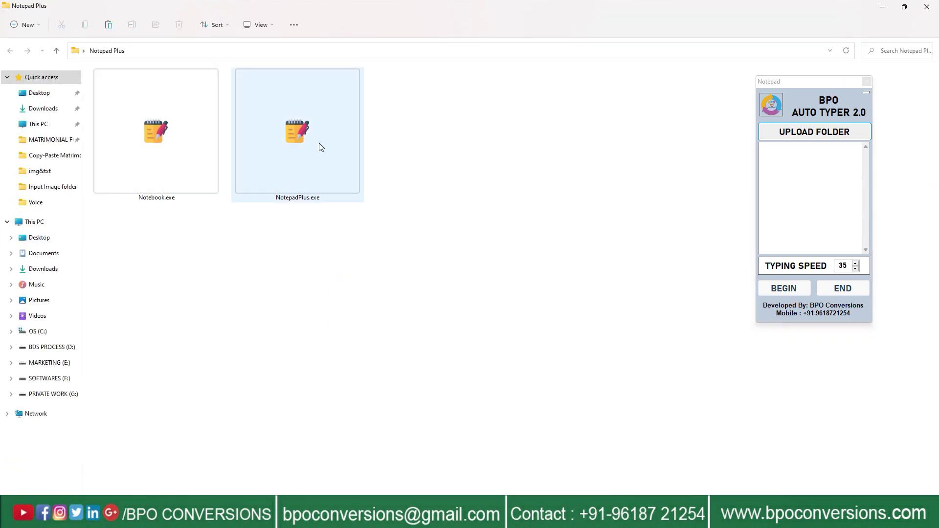
right_click(319, 144)
left_click(358, 179)
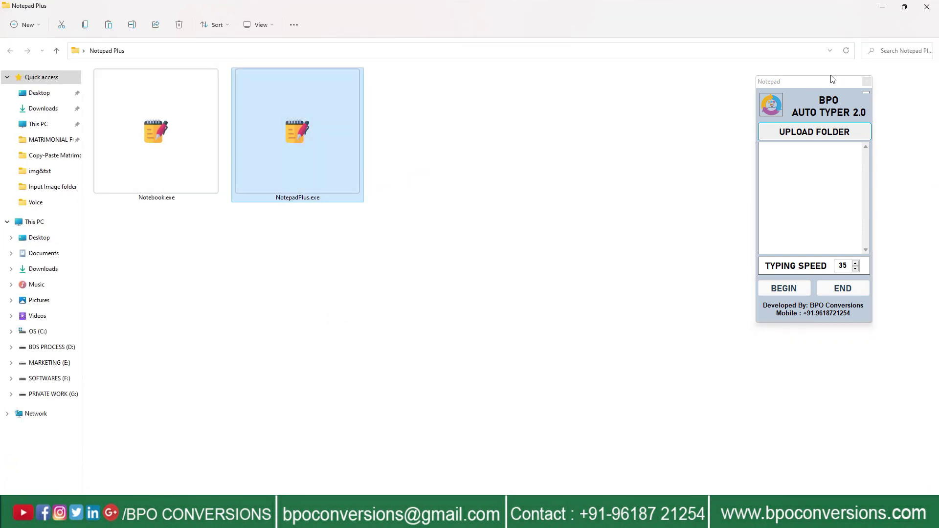
left_click(932, 9)
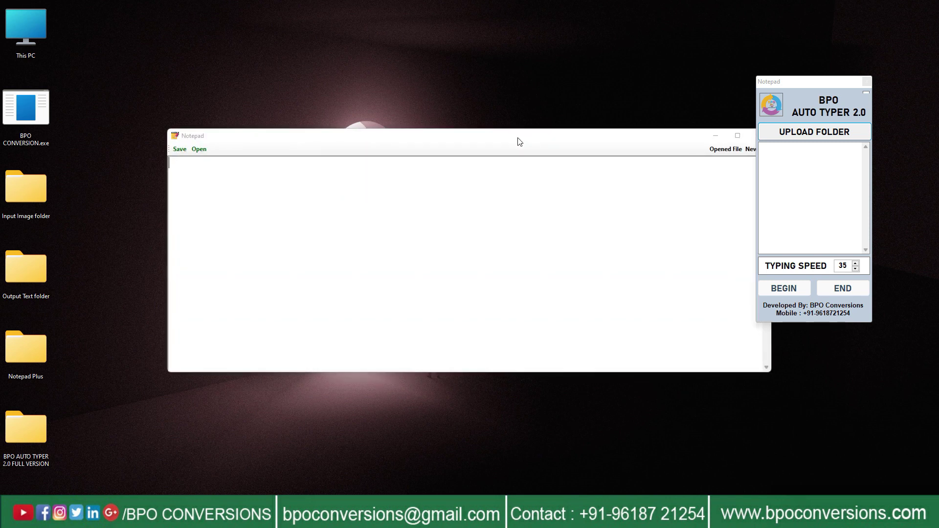
left_click_drag(519, 142, 464, 102)
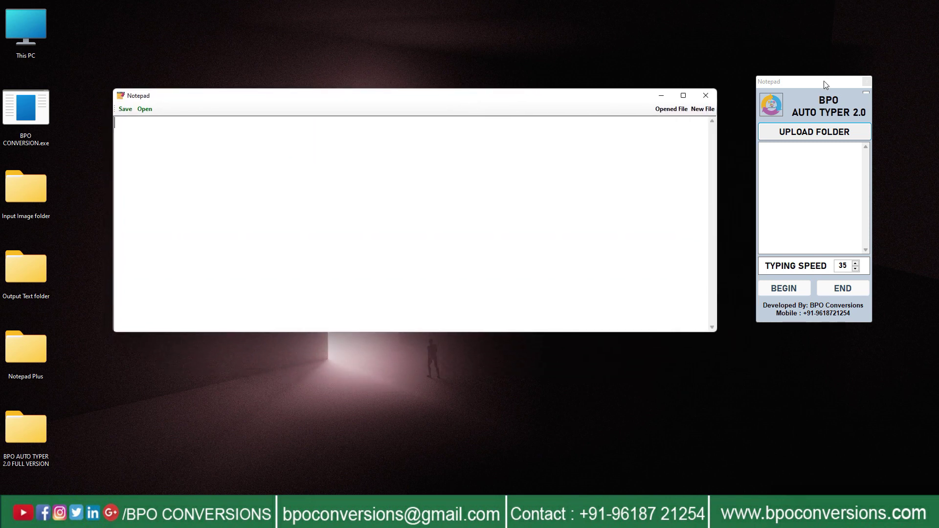
left_click_drag(824, 81, 817, 93)
Load Desktop > Output Text folder into the auto typer, select 2602, and press BEGIN.
left_click(826, 147)
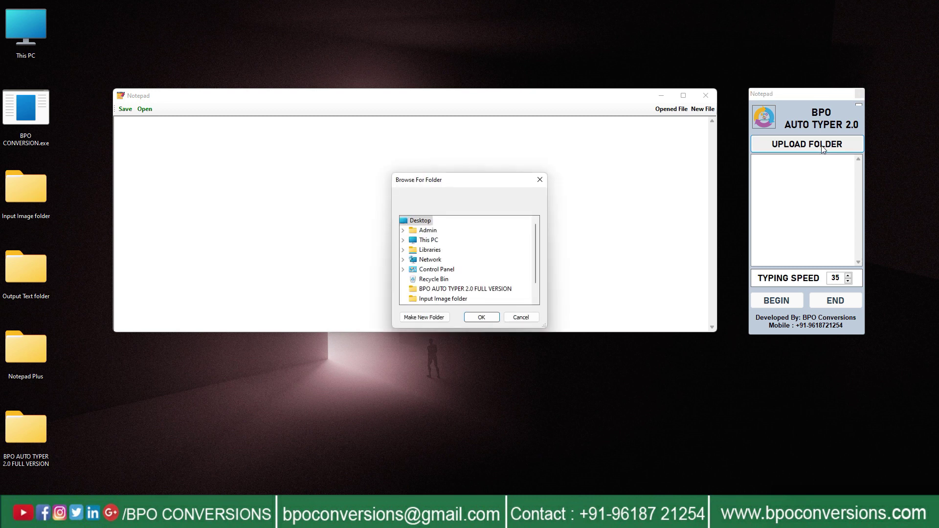
double_click(427, 239)
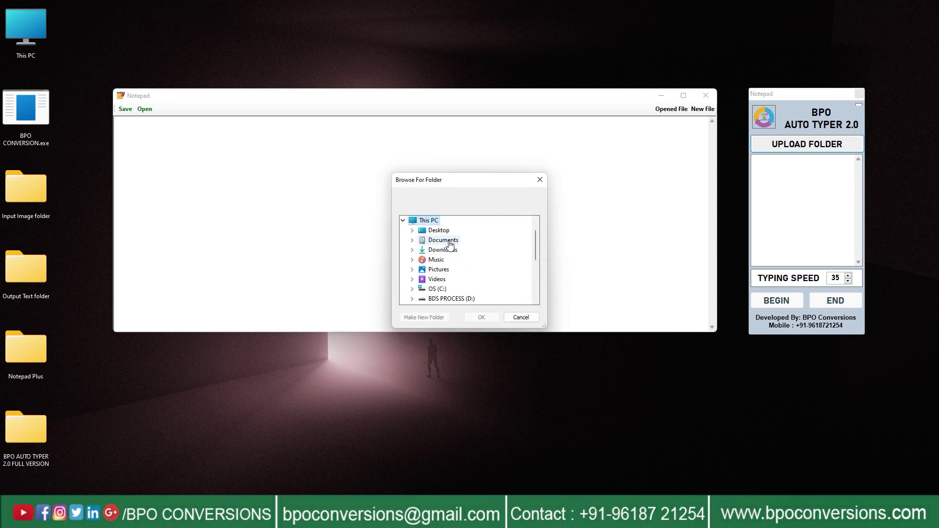
double_click(439, 231)
left_click(460, 269)
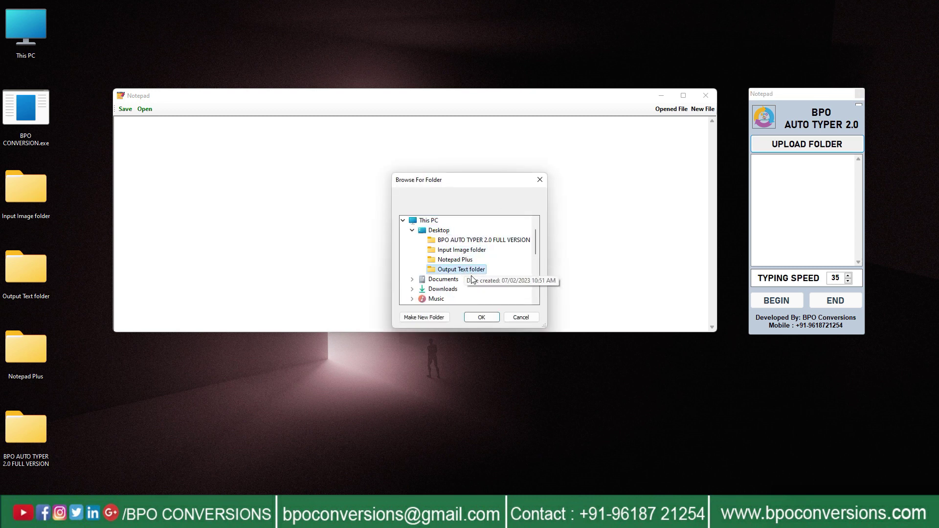
left_click(481, 317)
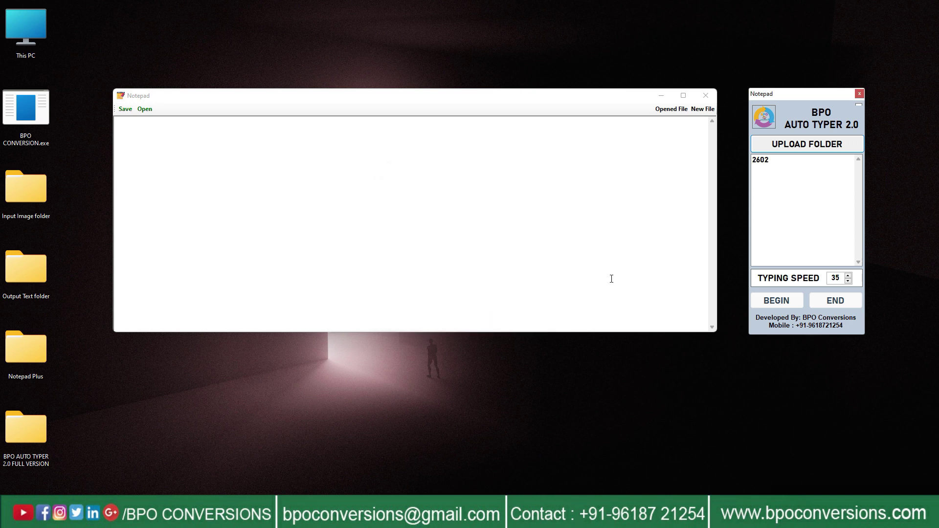
left_click(778, 162)
left_click(781, 301)
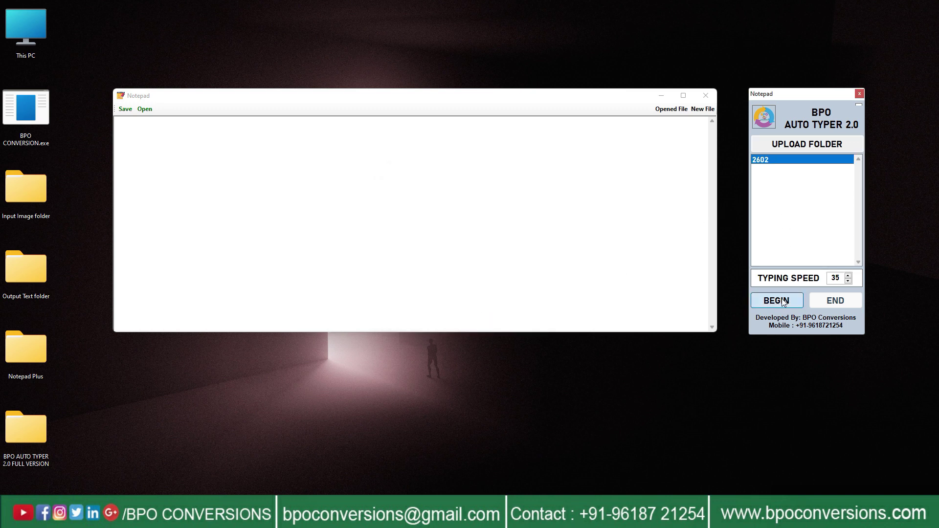
Focus the Notepad Plus text area so the 2602 story is auto-typed into it.
left_click(449, 186)
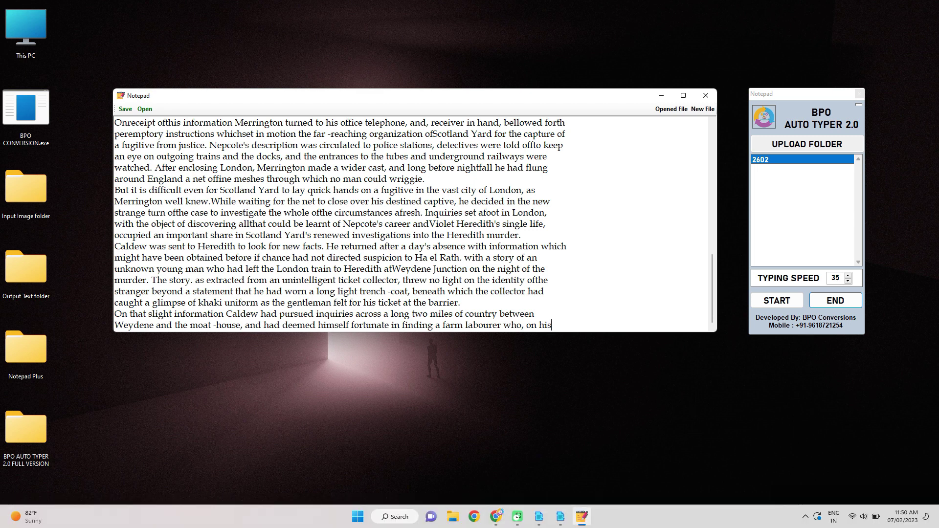
Save the story as .wrt on the Desktop, acknowledge the saved-path message, then close Notepad Plus and BPO Auto Typer.
left_click(125, 109)
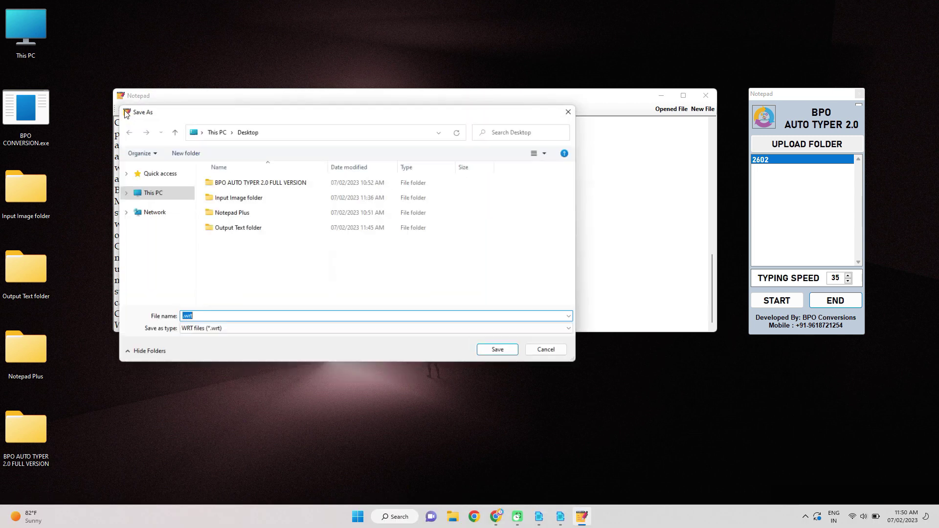
left_click(498, 353)
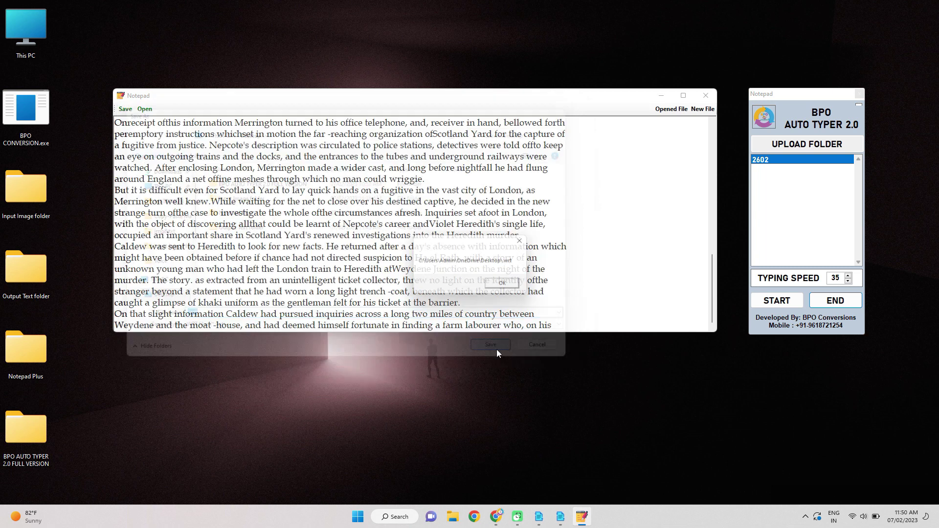
left_click(506, 286)
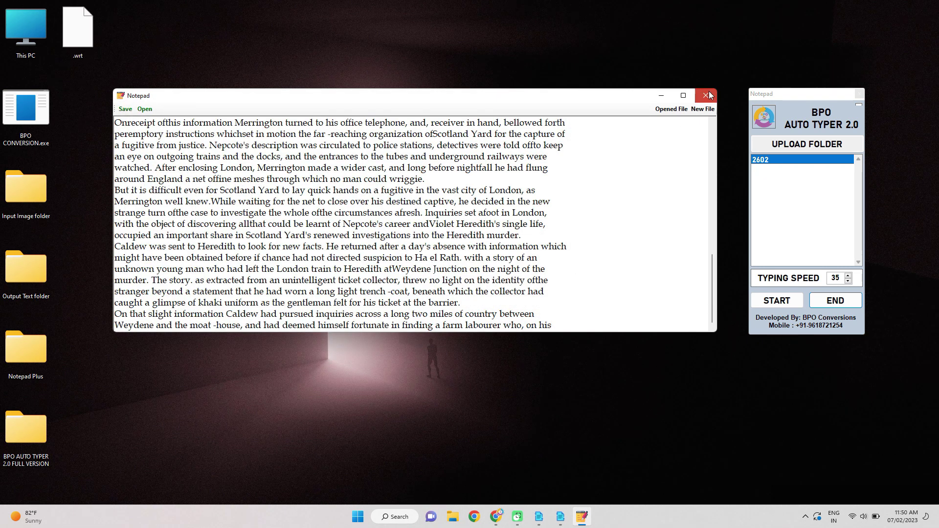
left_click(706, 96)
left_click(861, 93)
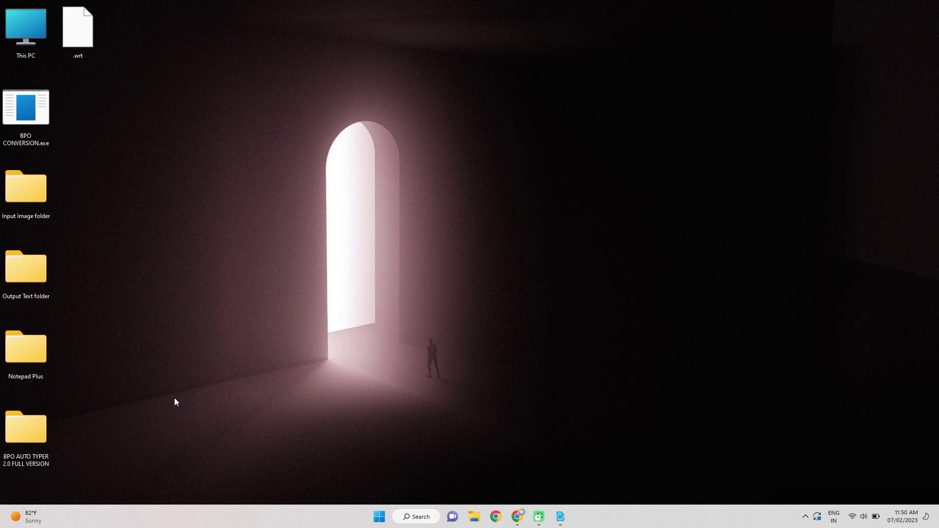
Relaunch NotepadPlus.exe from the Notepad Plus folder.
right_click(34, 344)
left_click(75, 377)
left_click(281, 161)
right_click(282, 163)
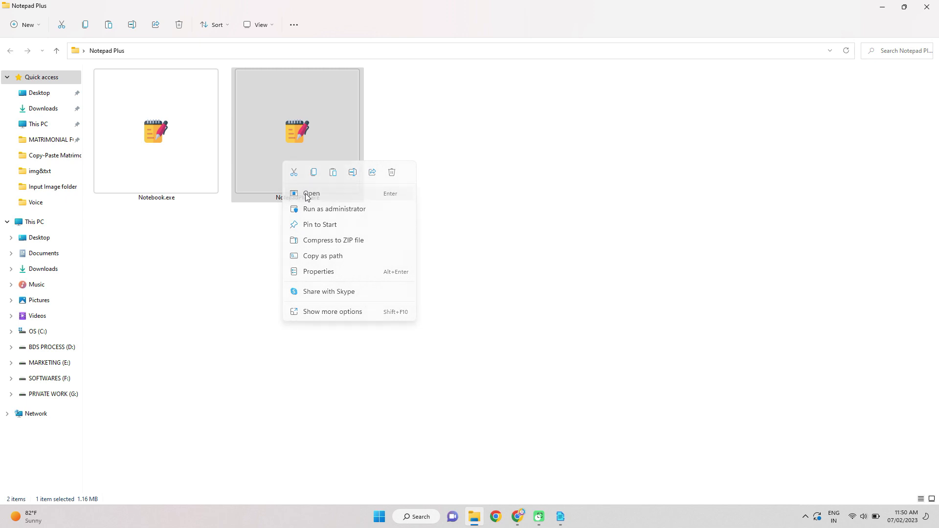
left_click(304, 191)
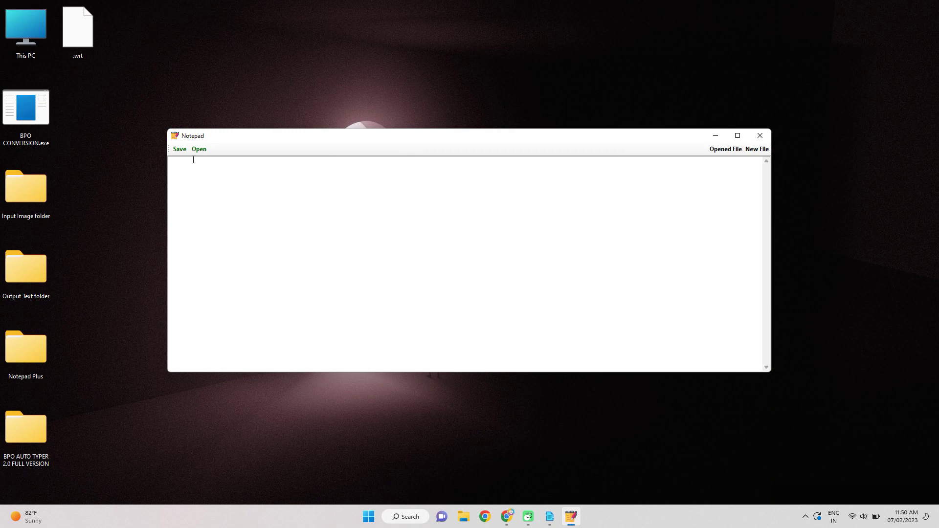
Open the saved .wrt file from the Desktop to display the story text.
left_click(198, 150)
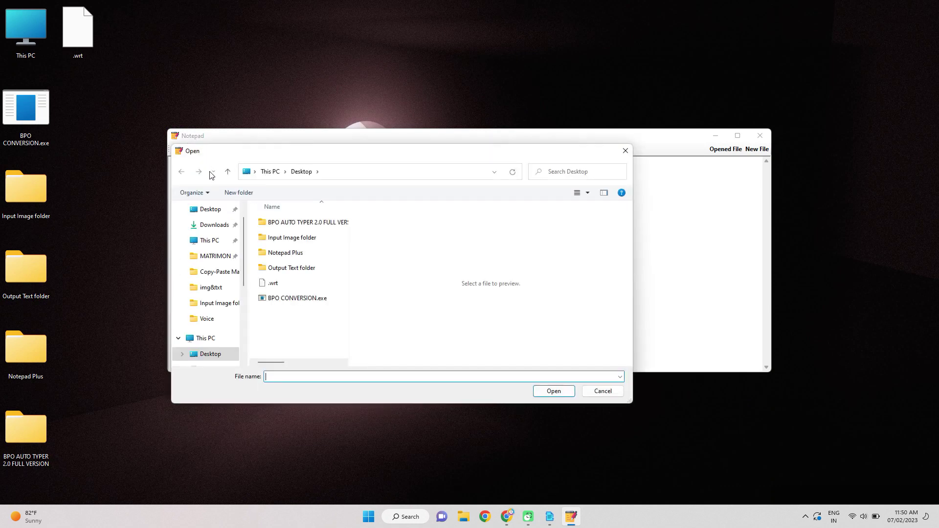
left_click(294, 282)
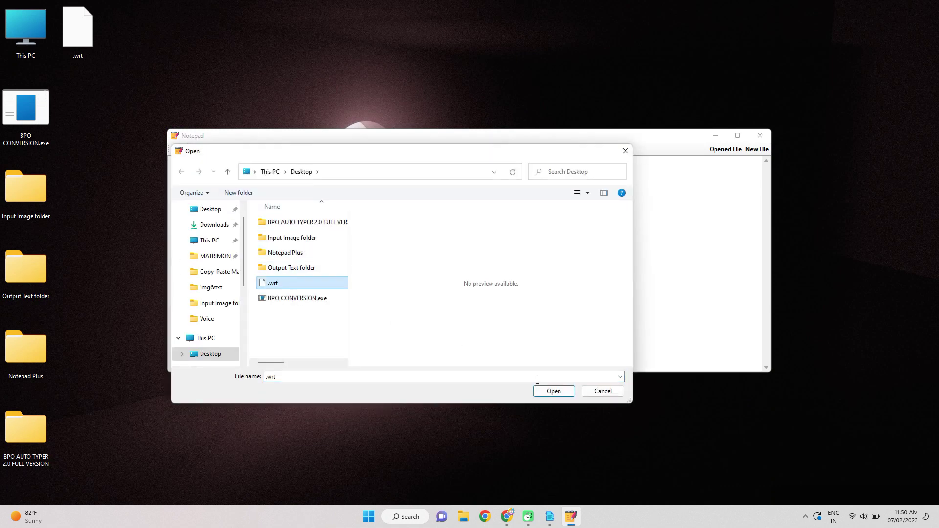
left_click(551, 391)
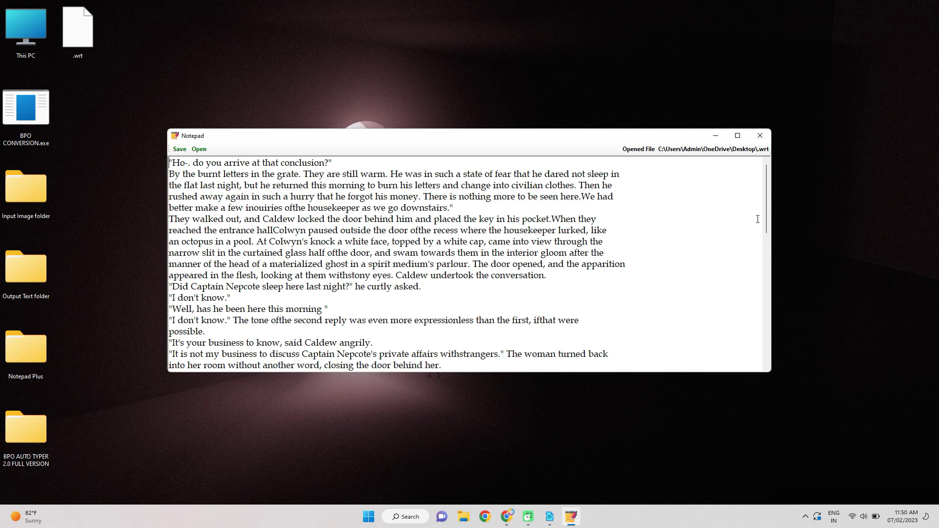
left_click_drag(769, 206, 772, 182)
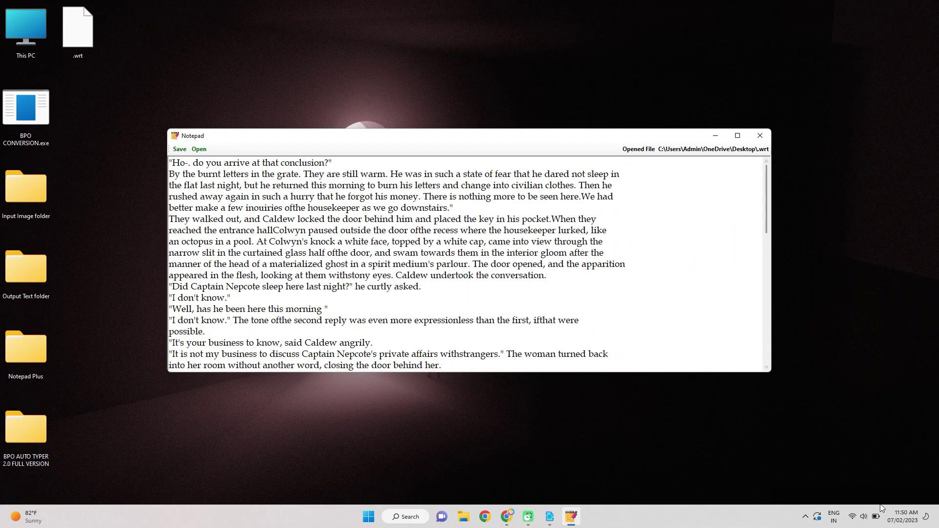